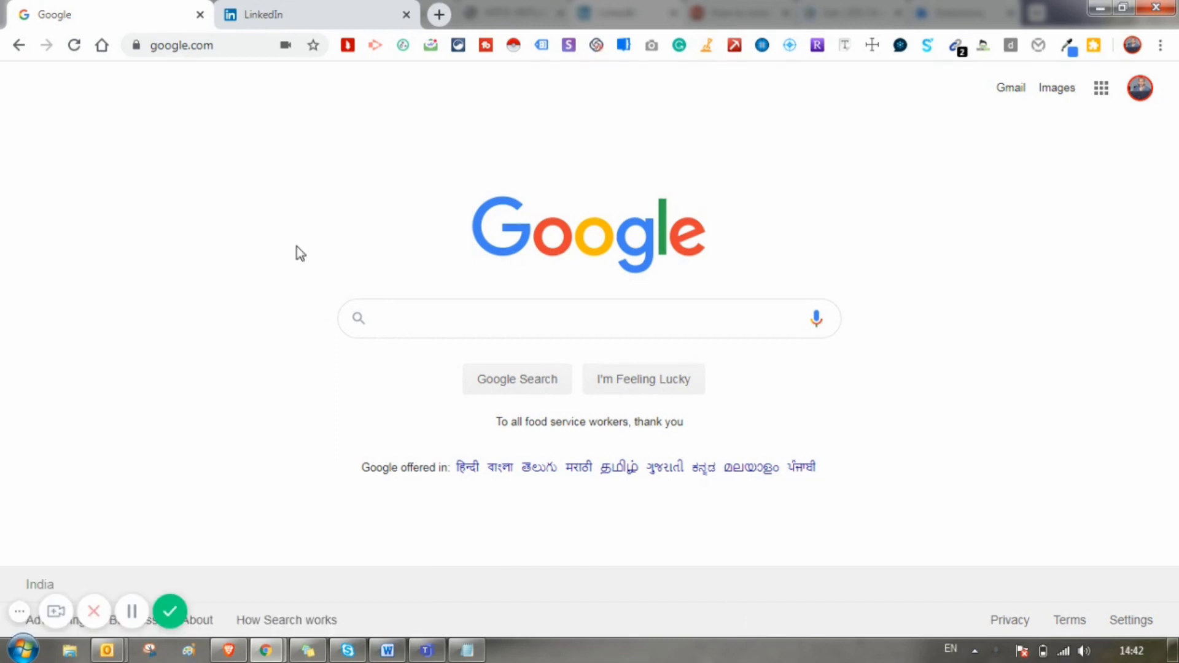
- Focus the Google search box, then dismiss its recent-searches suggestions
click(492, 331)
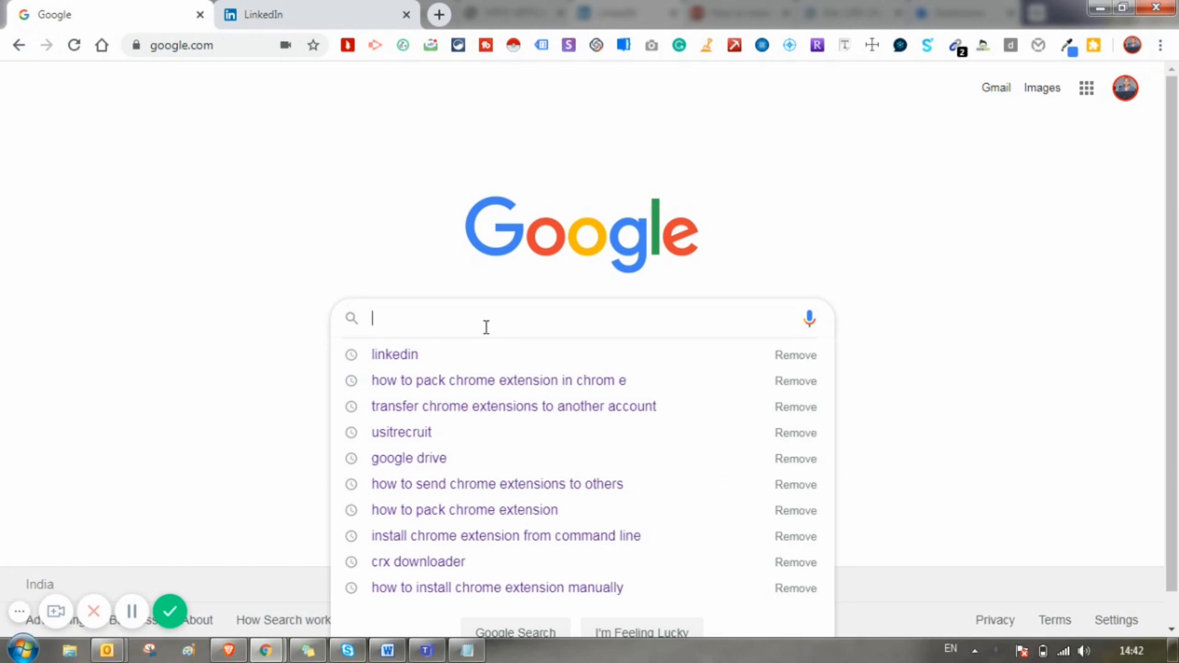
click(348, 206)
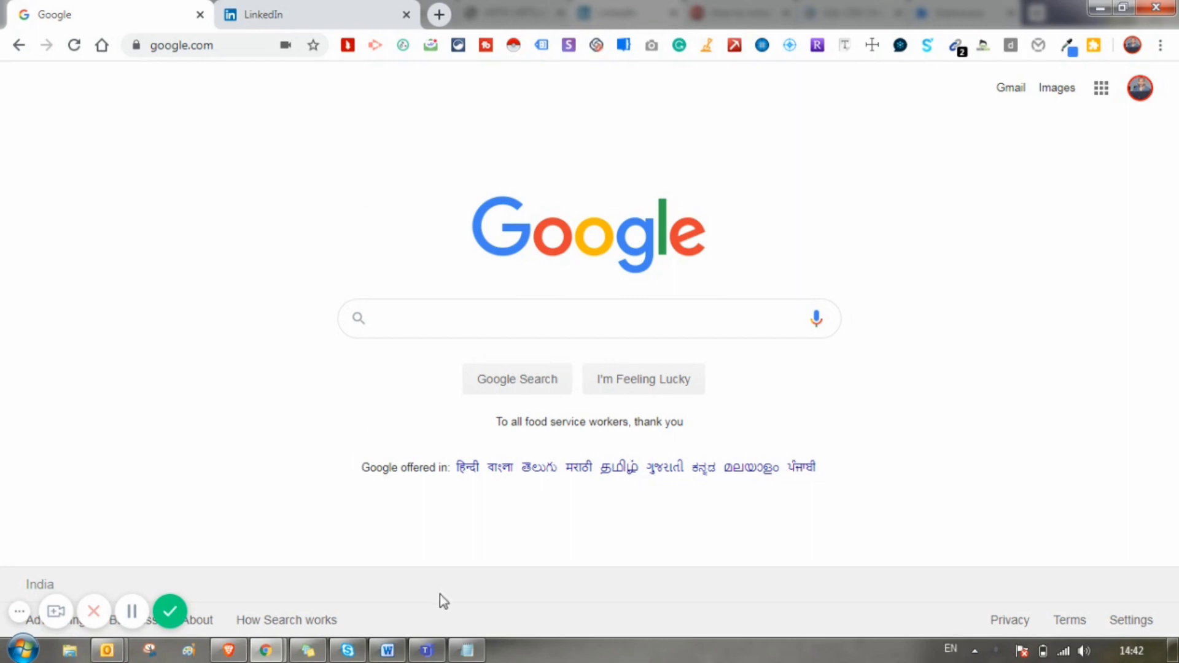
- Copy the whole Google Drive link from the Notepad note and paste it into a new Chrome tab
click(464, 654)
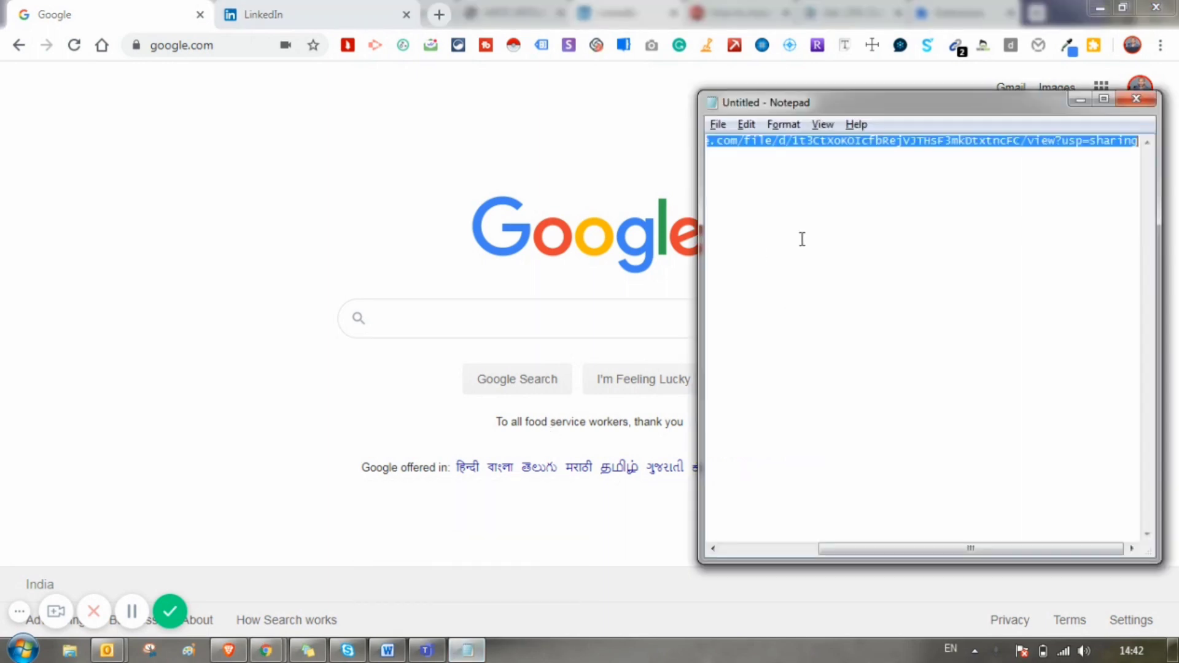
key(shift+Left)
key(shift+Left)
key(shift+Left)
key(shift+Left)
key(shift+Left)
key(shift+Left)
key(shift+Left)
key(shift+Left)
key(shift+Left)
key(shift+Left)
key(shift+Left)
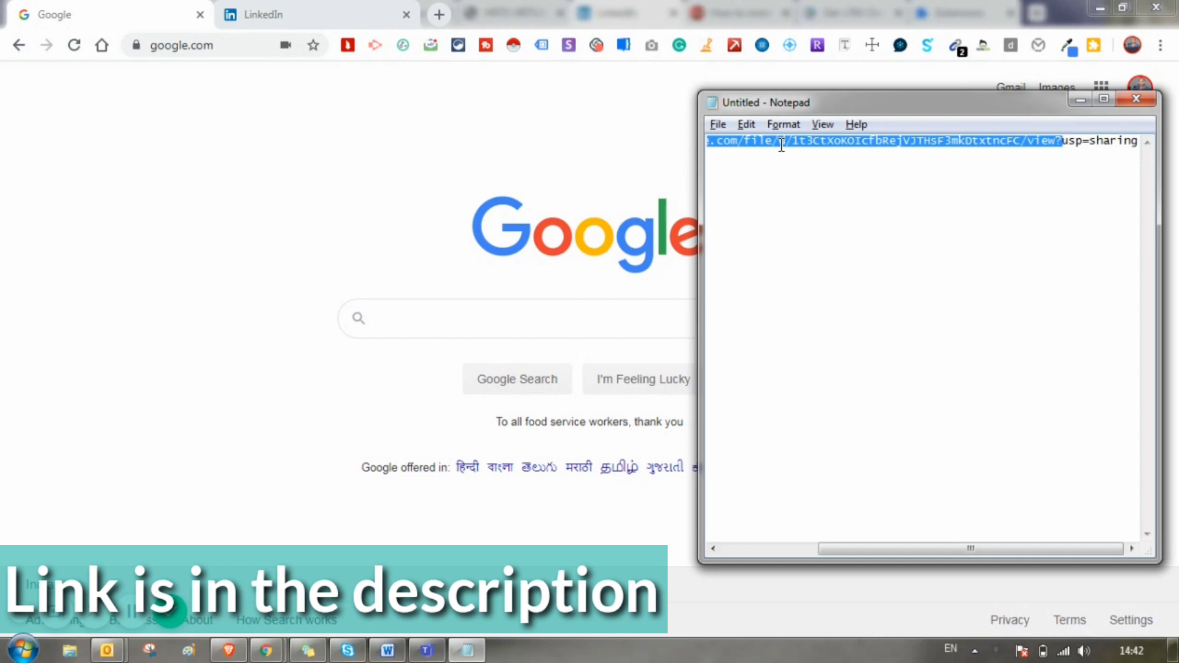
click(851, 207)
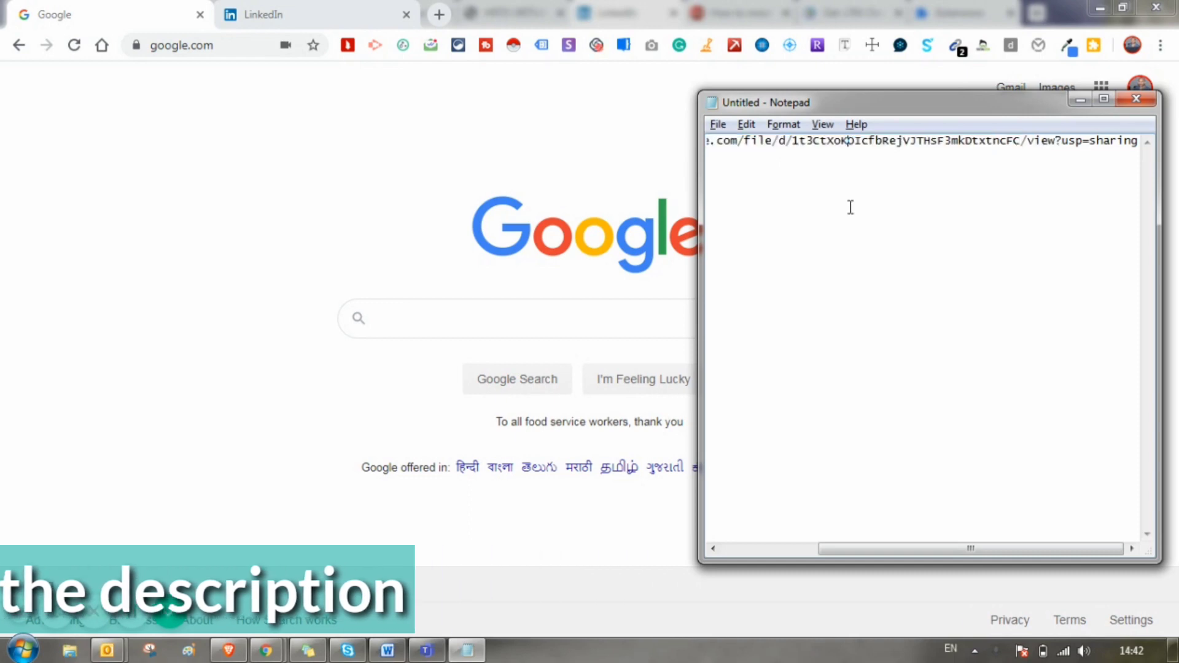
key(ctrl+a)
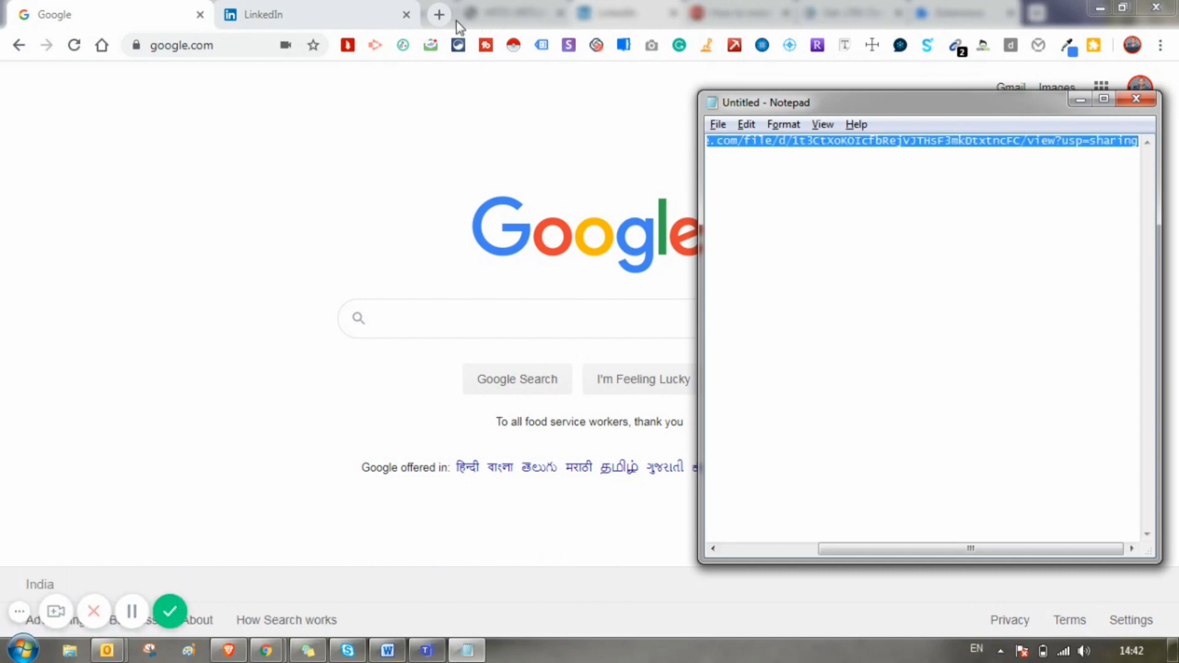
click(439, 15)
key(ctrl+v)
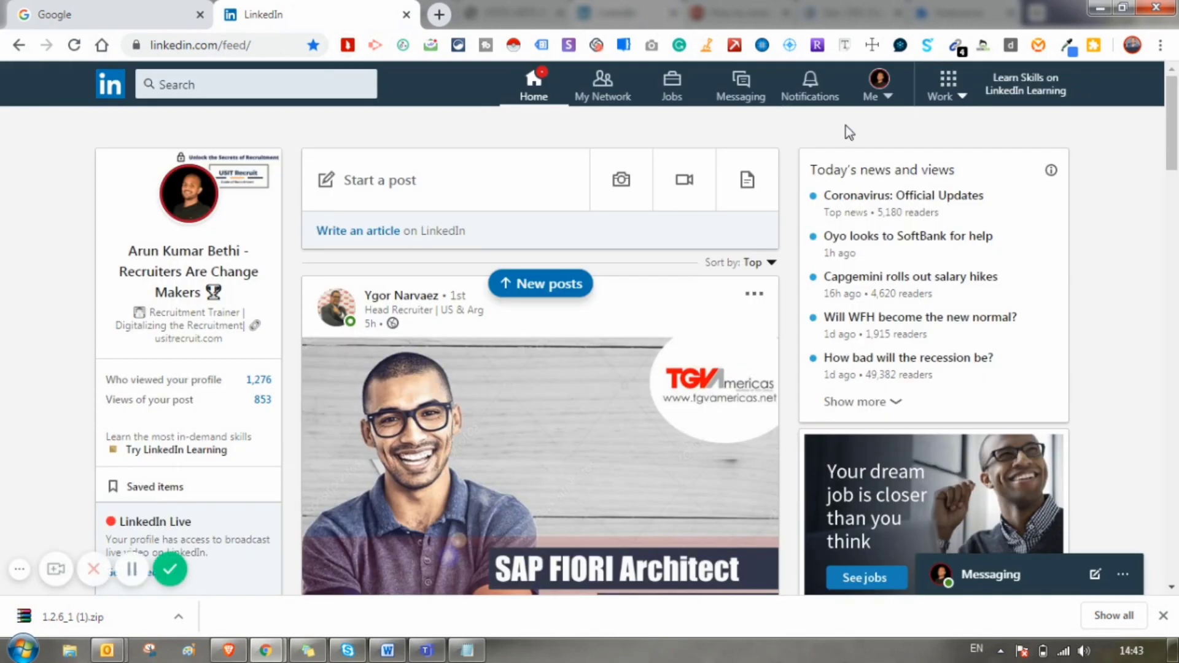
- From the Google tab, open Chrome Settings through the three-dot menu
click(156, 15)
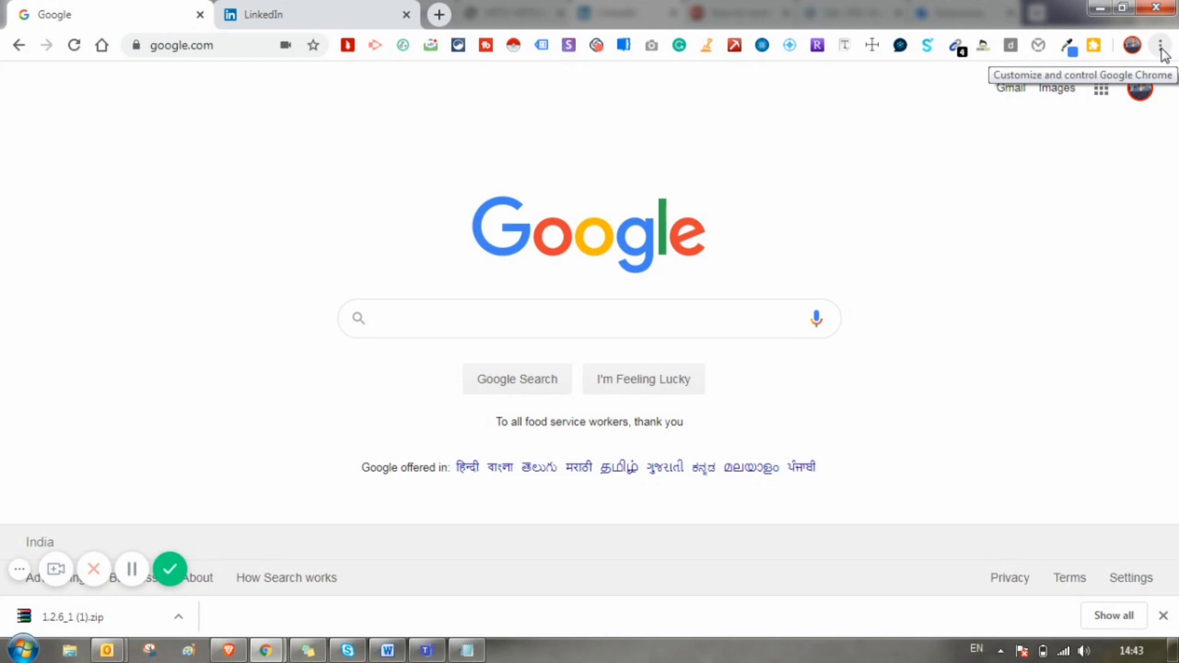
click(1161, 46)
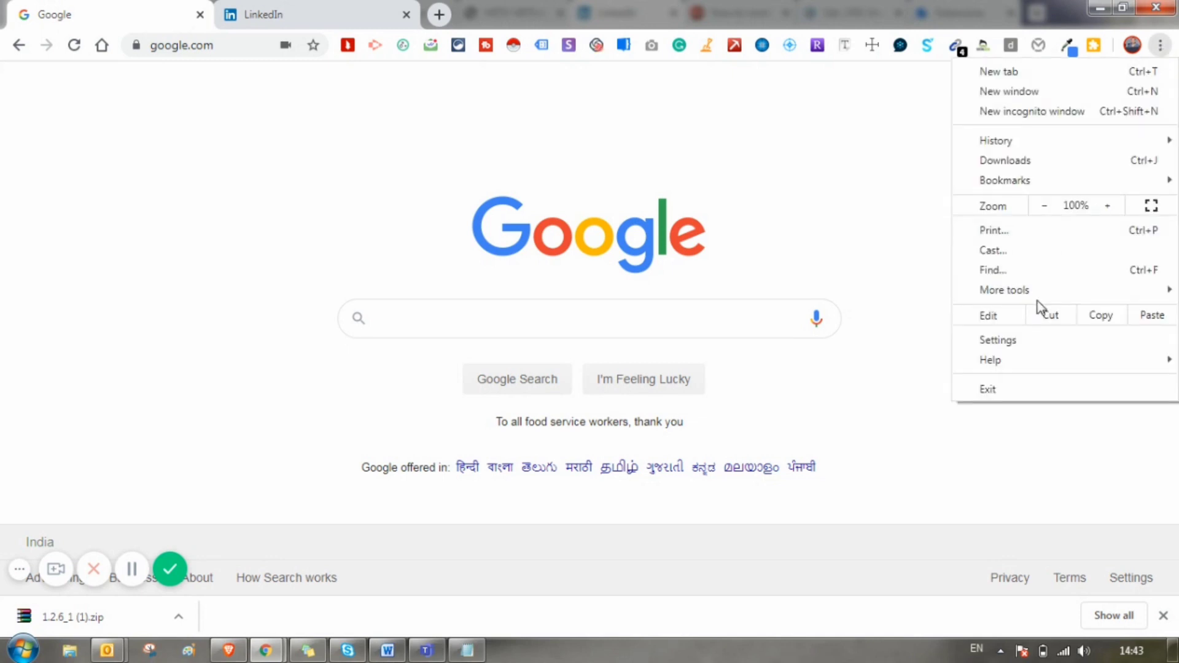
click(1006, 340)
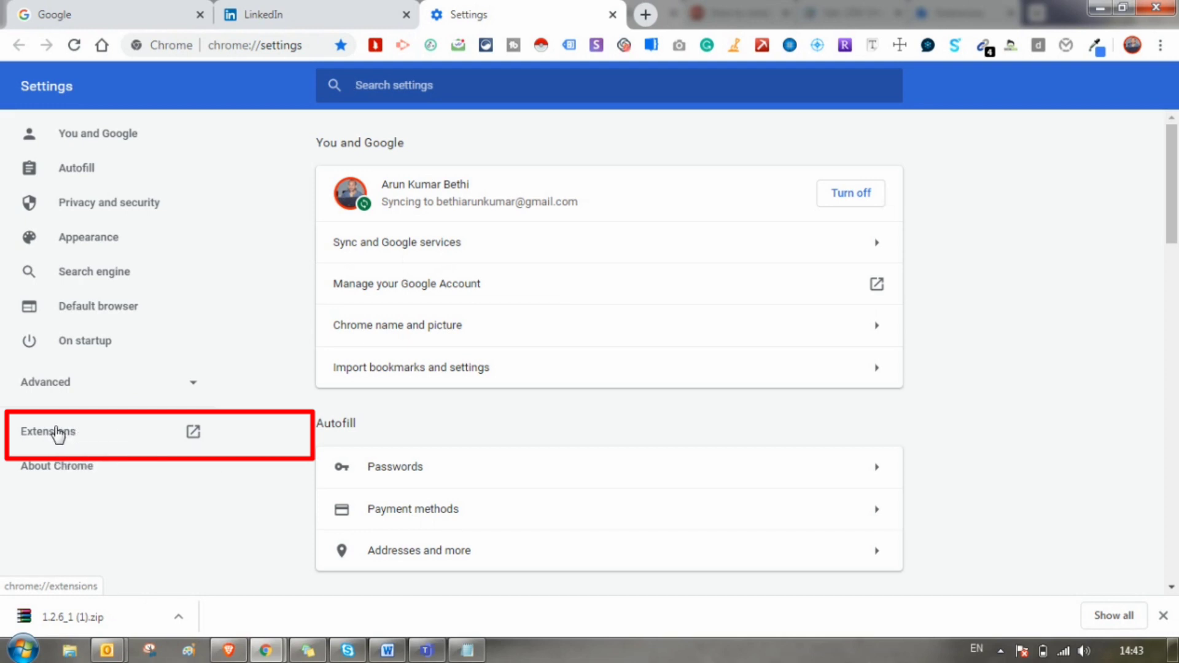
- Drop the 1.2.6_1 (1).zip download onto the Extensions page to install Email Extractor 1.2.6
click(66, 437)
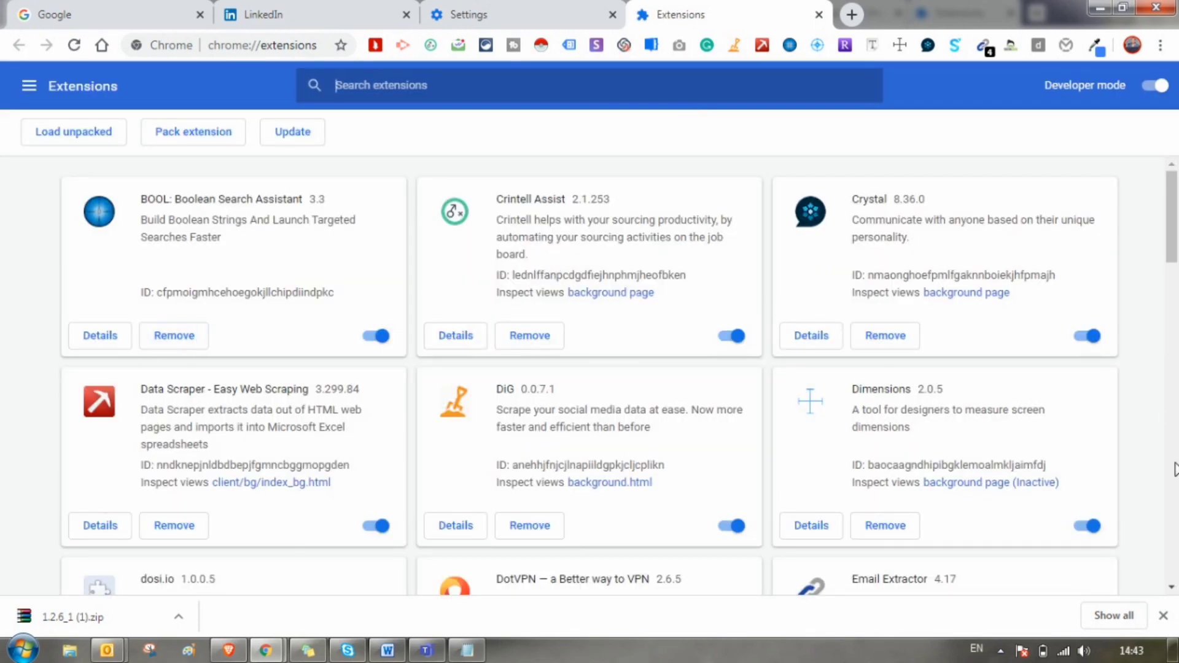
scroll(1177, 349, down, 12)
scroll(1177, 382, up, 12)
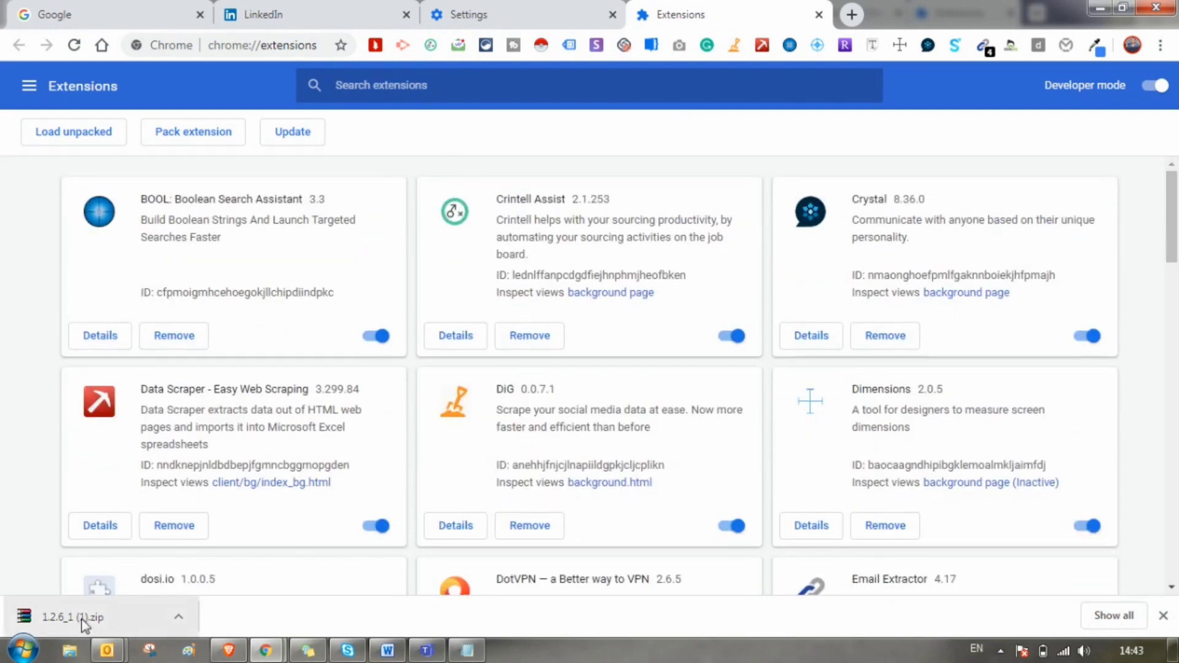
drag(83, 622, 368, 372)
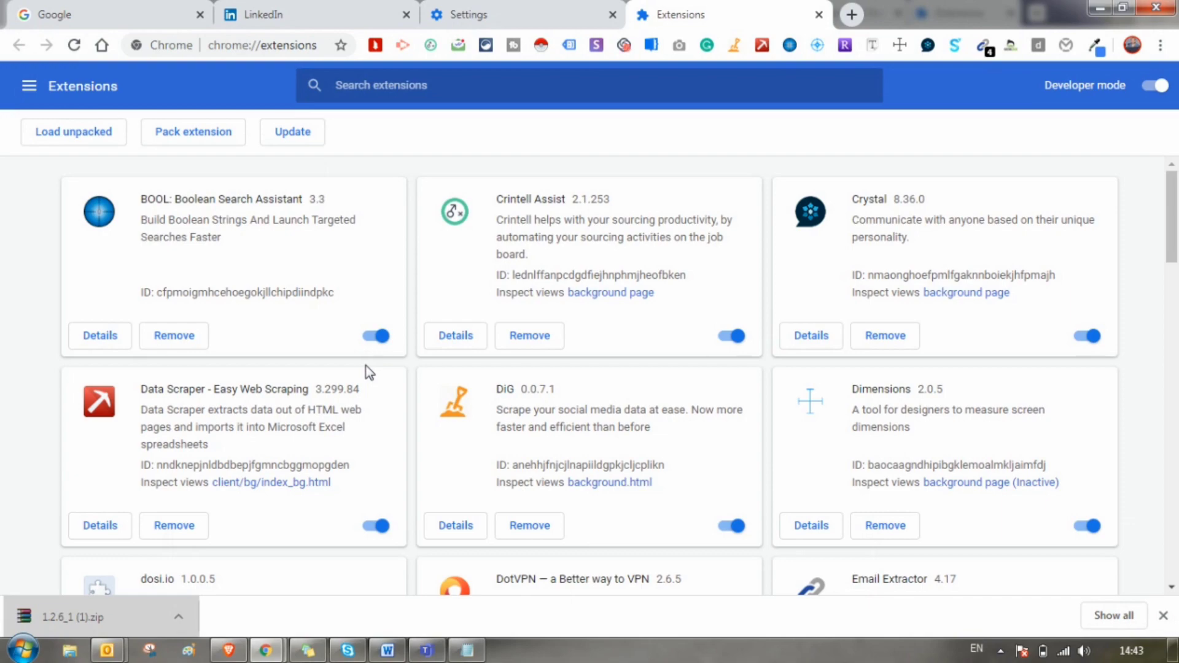
drag(1174, 252, 1175, 223)
drag(76, 620, 520, 350)
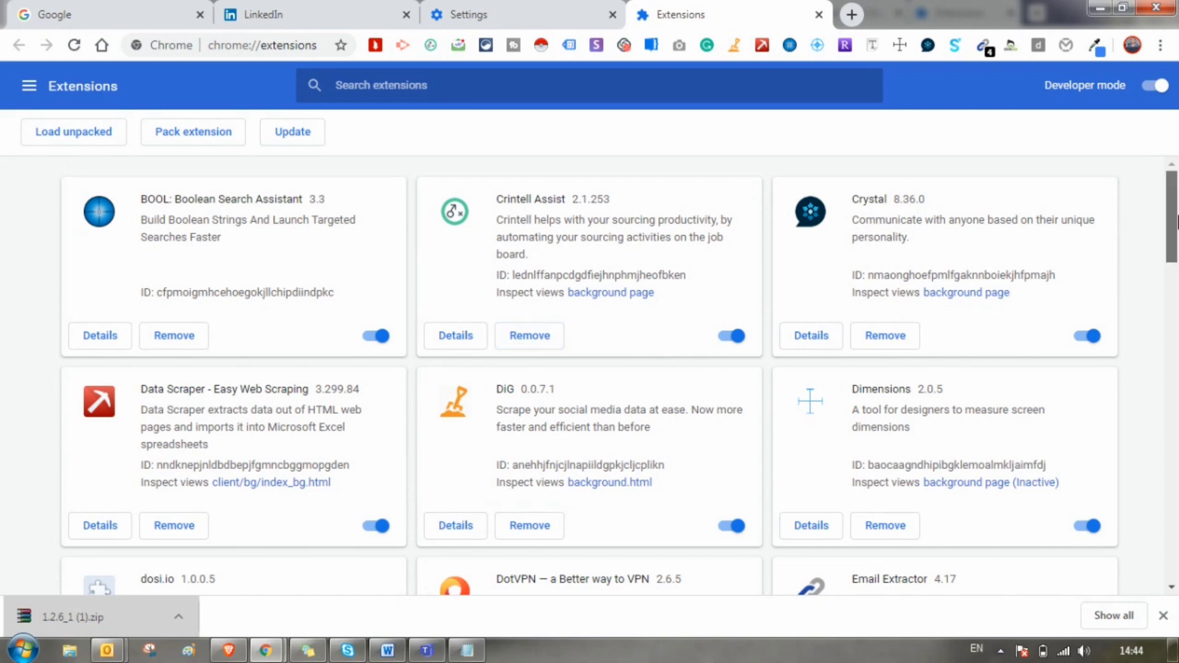
drag(1174, 224, 1173, 184)
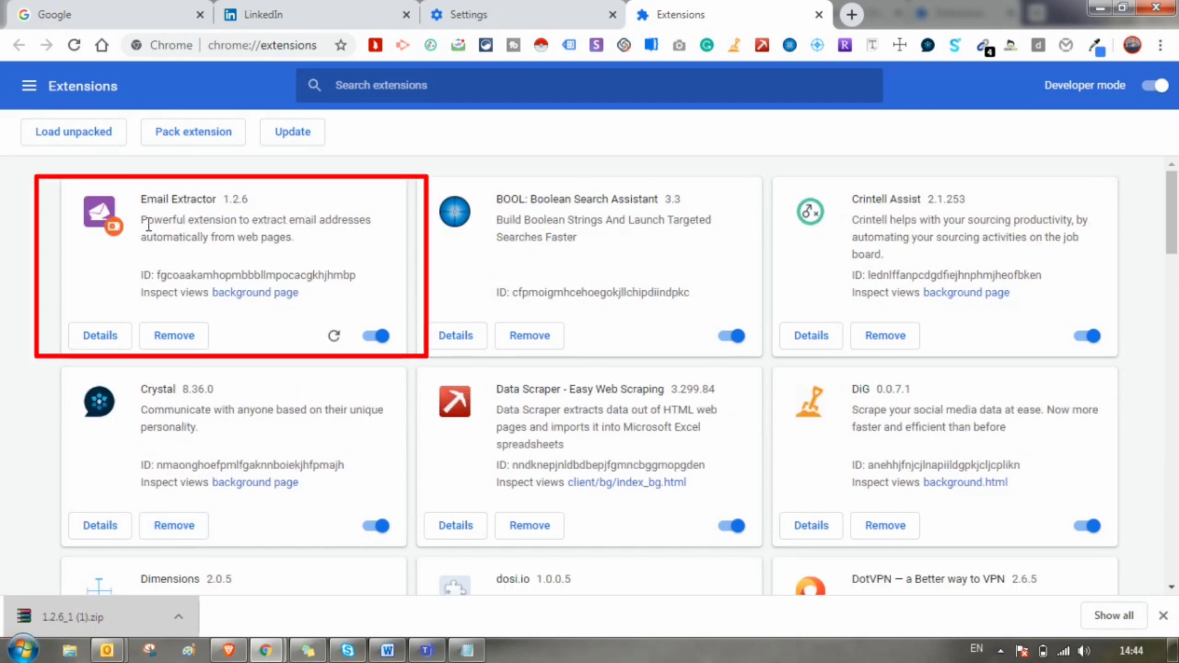
- Highlight the new Email Extractor name on the Extensions page, then clear the highlight
drag(144, 201, 208, 202)
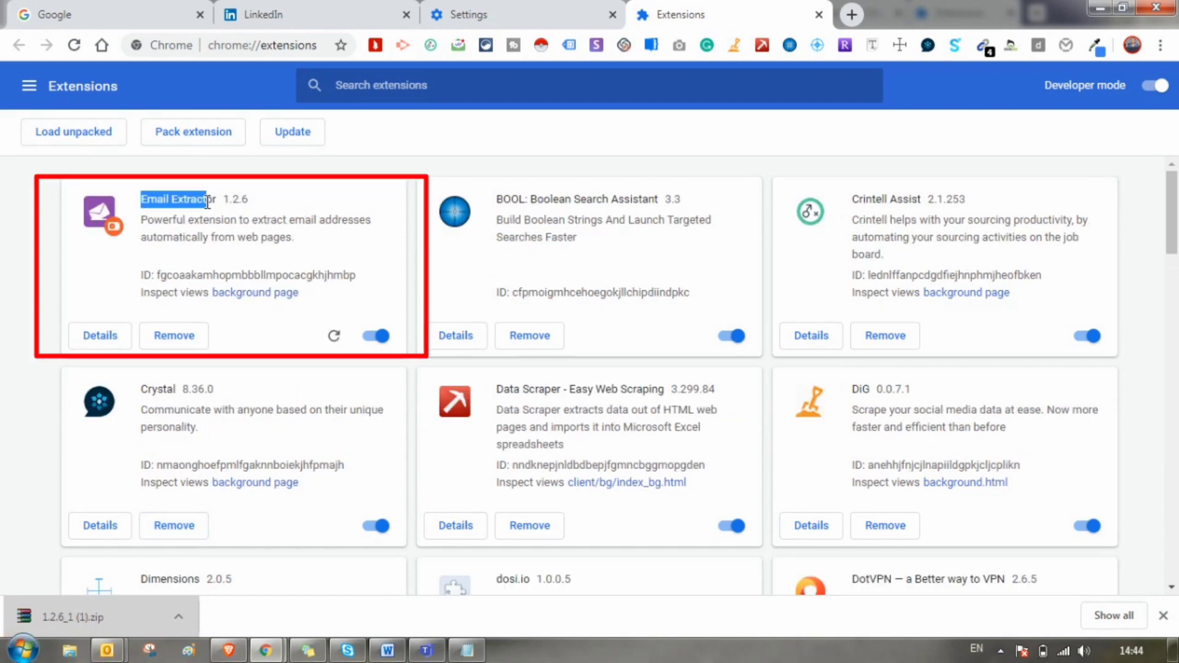
click(208, 202)
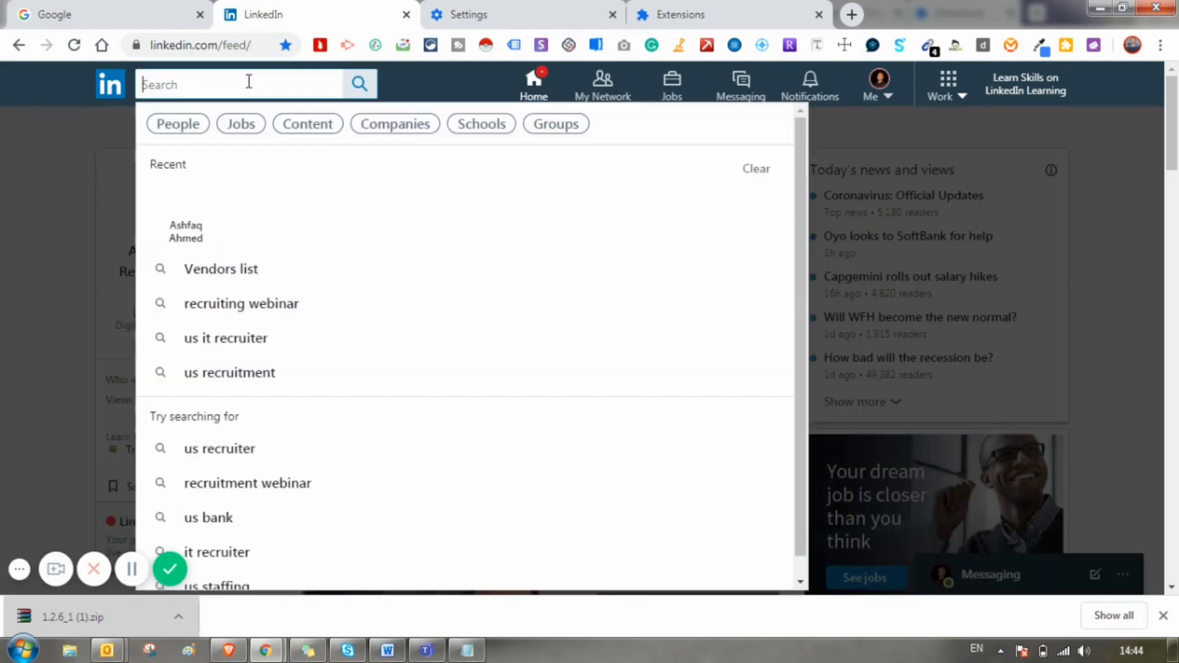
- Search LinkedIn for 'Vendors list' and dismiss the finished-download notice
click(248, 82)
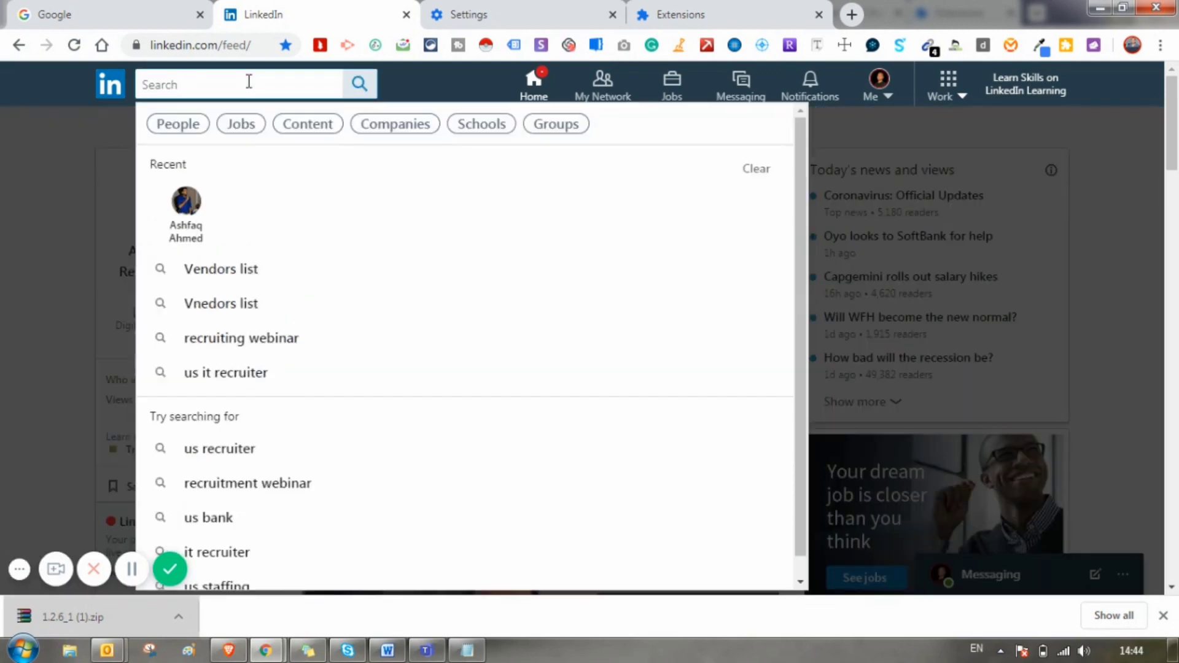
text(Vendors)
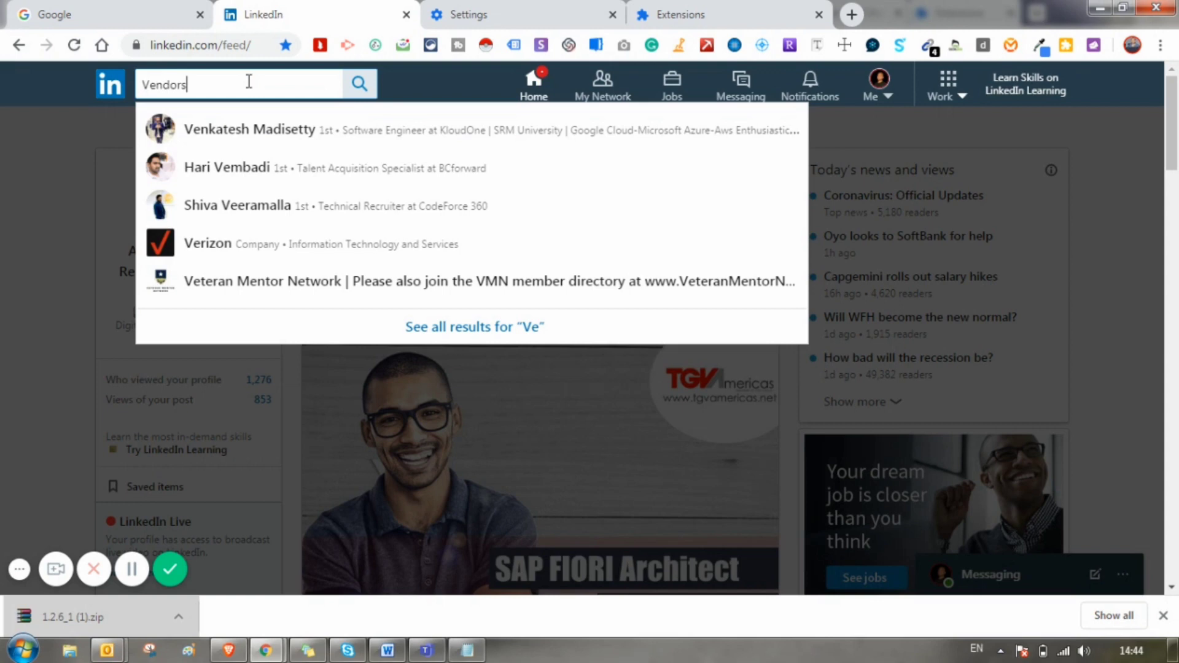
text( list)
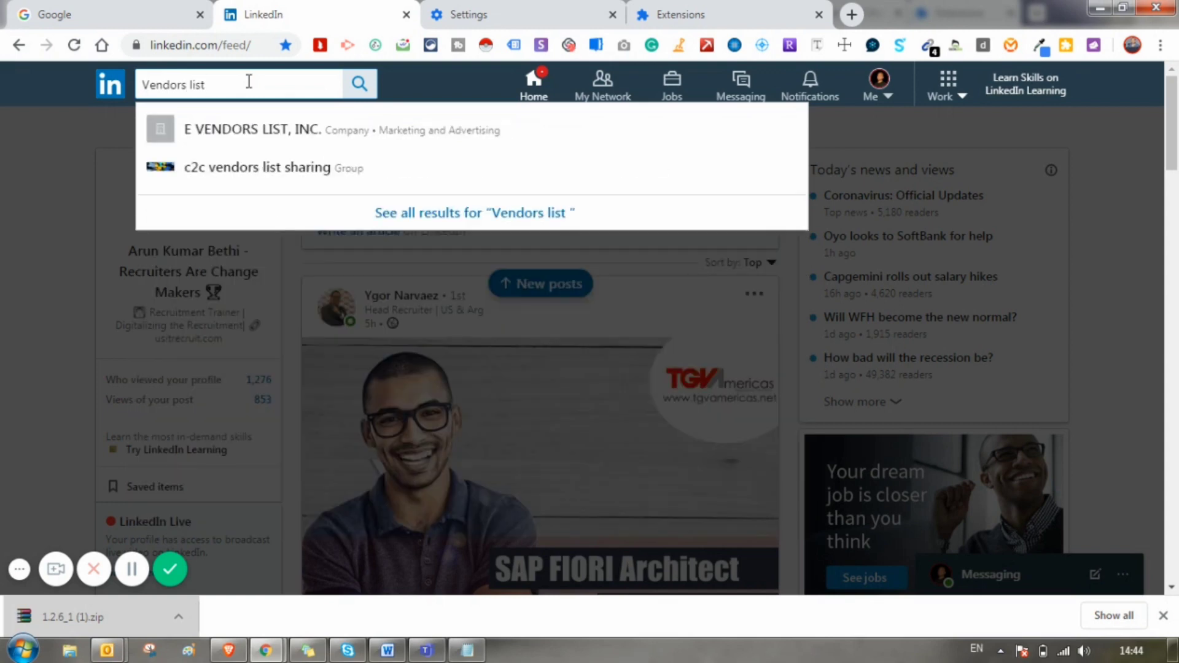
key(Return)
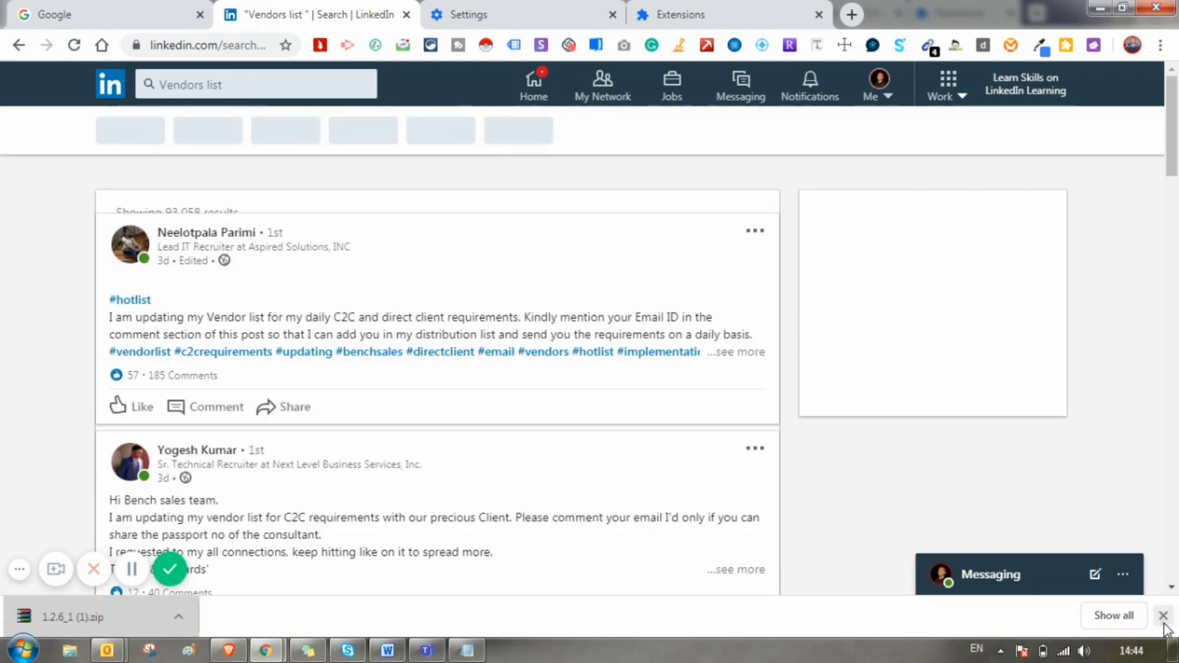
click(1163, 616)
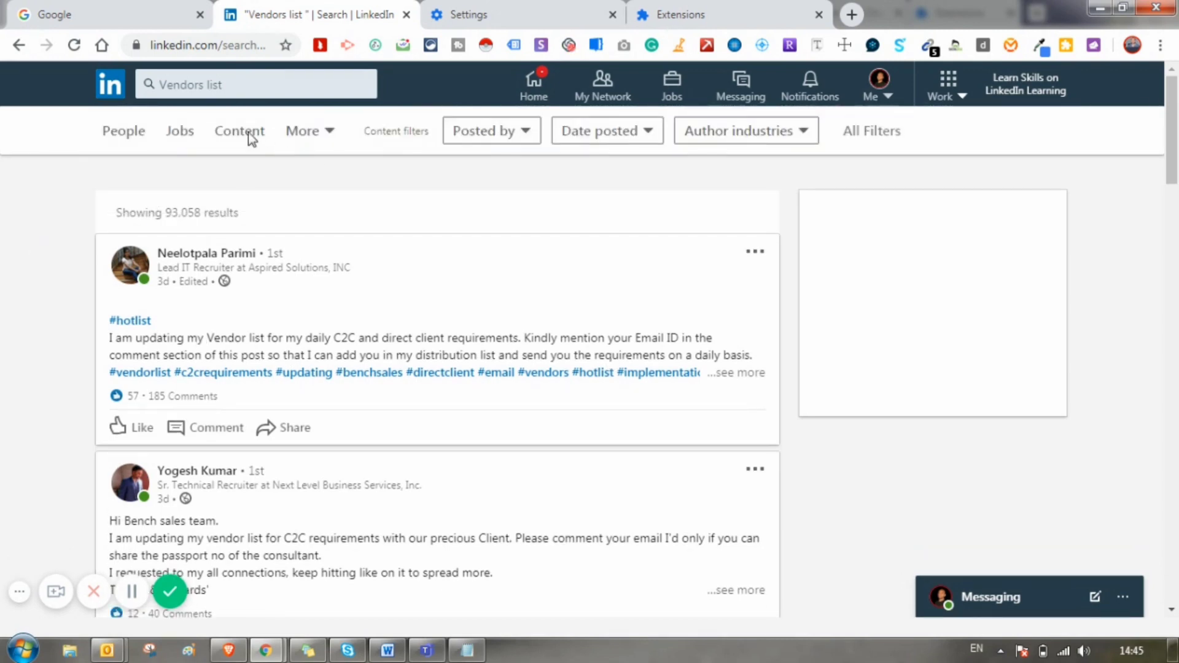
- Filter results to Content, expand the first post, and scroll through its 185 comments
click(240, 131)
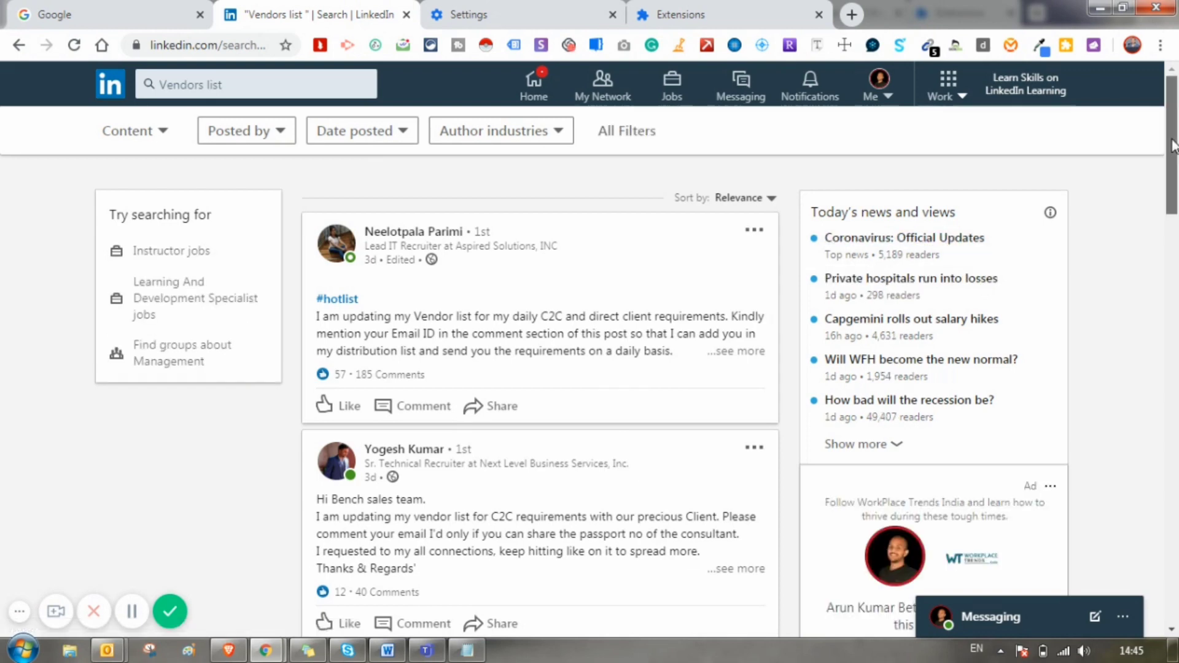
scroll(662, 195, down, 2)
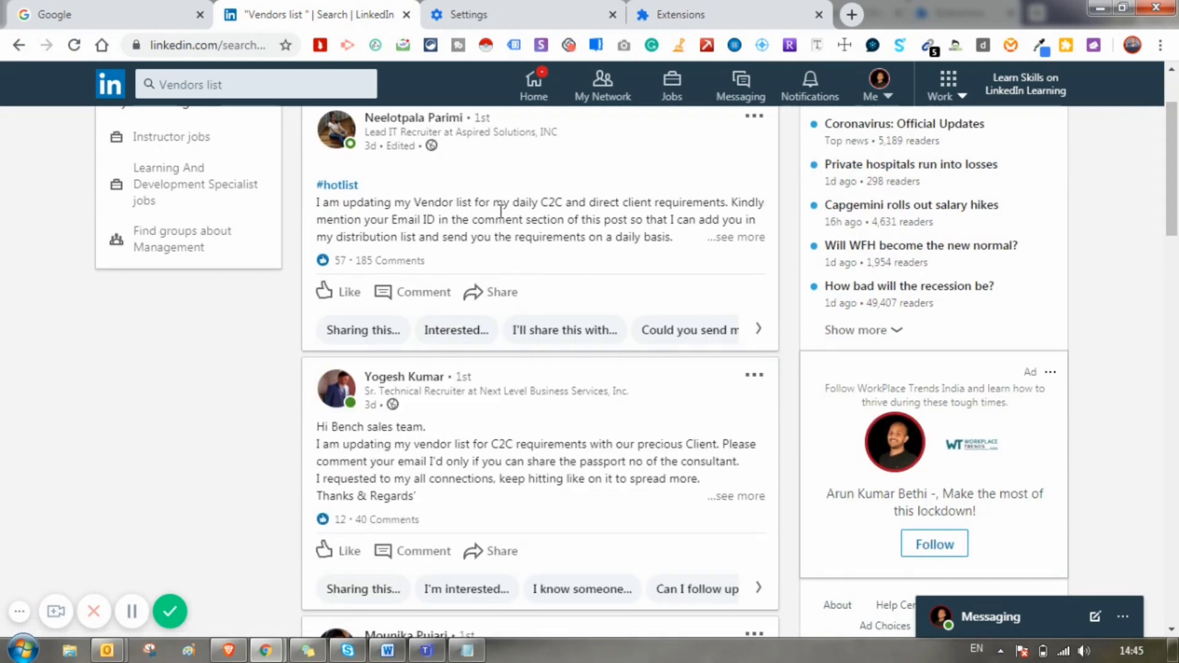
click(731, 237)
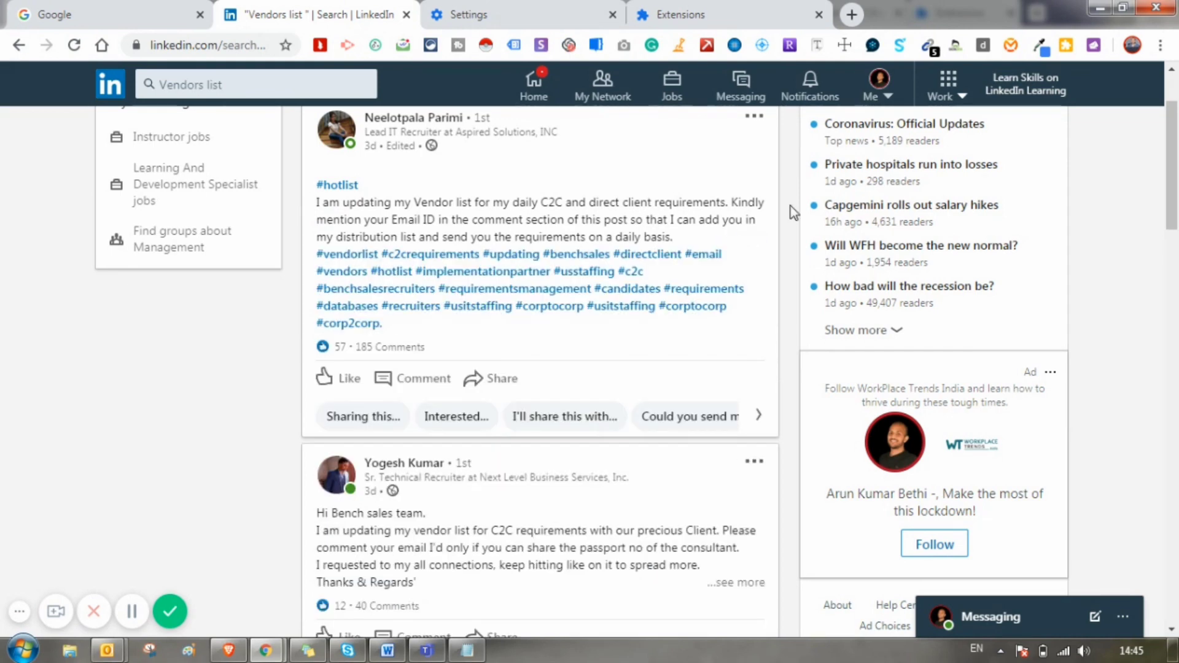
click(370, 348)
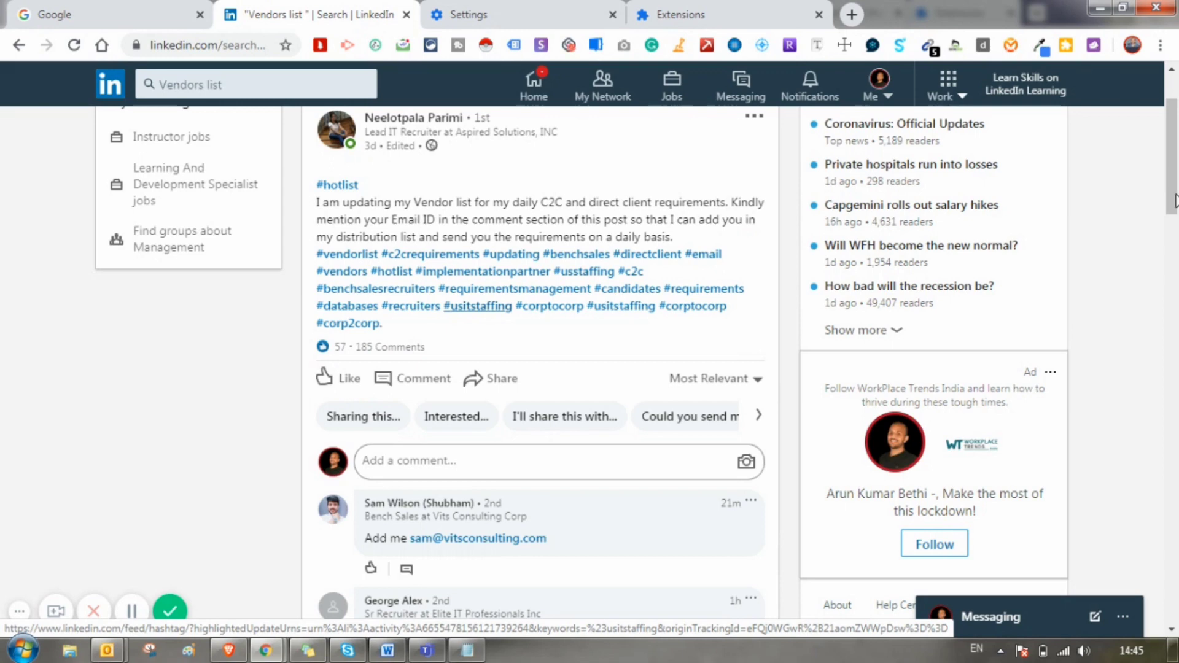
scroll(1175, 196, down, 10)
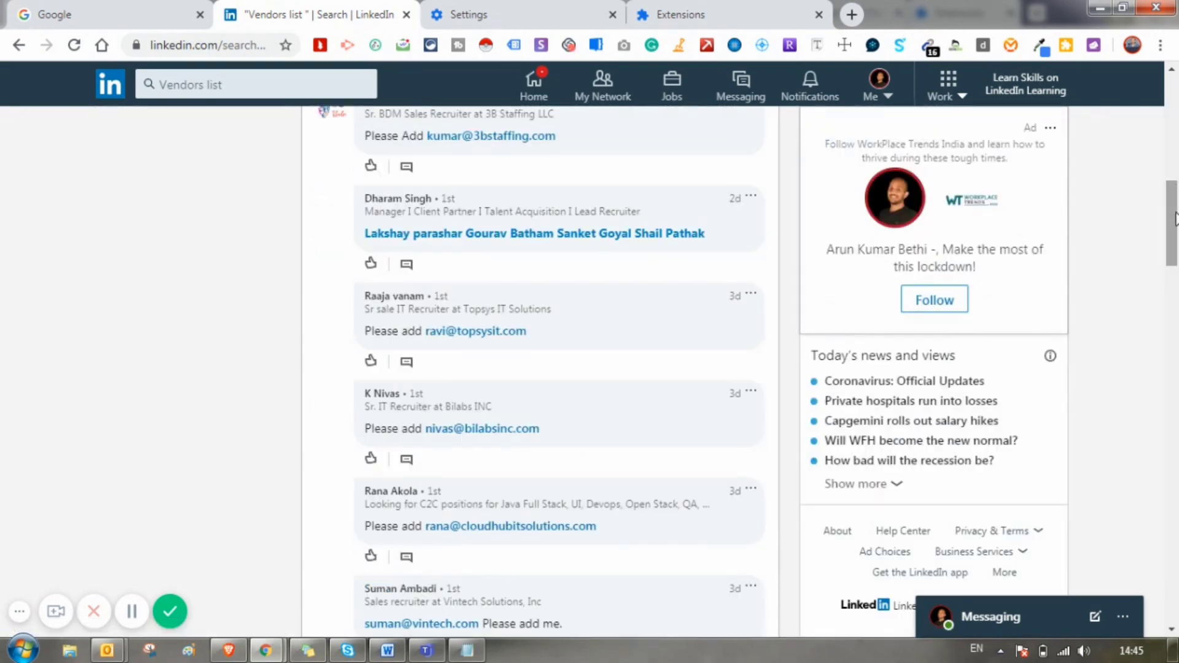
scroll(1176, 243, down, 3)
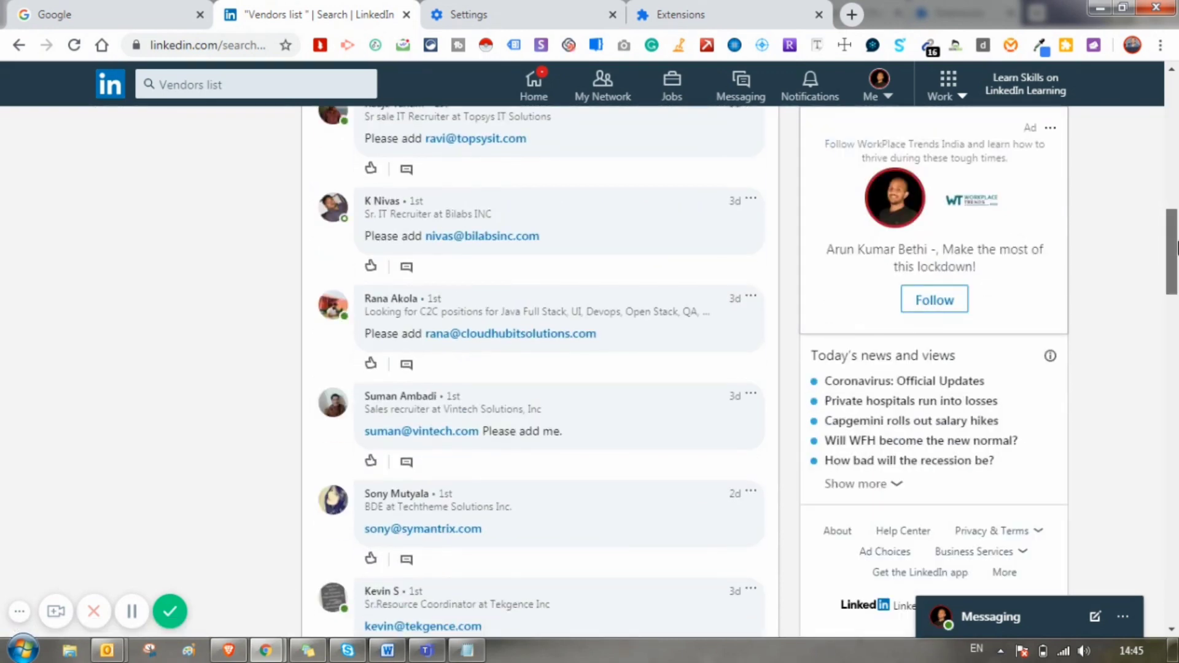
drag(1176, 246, 1174, 160)
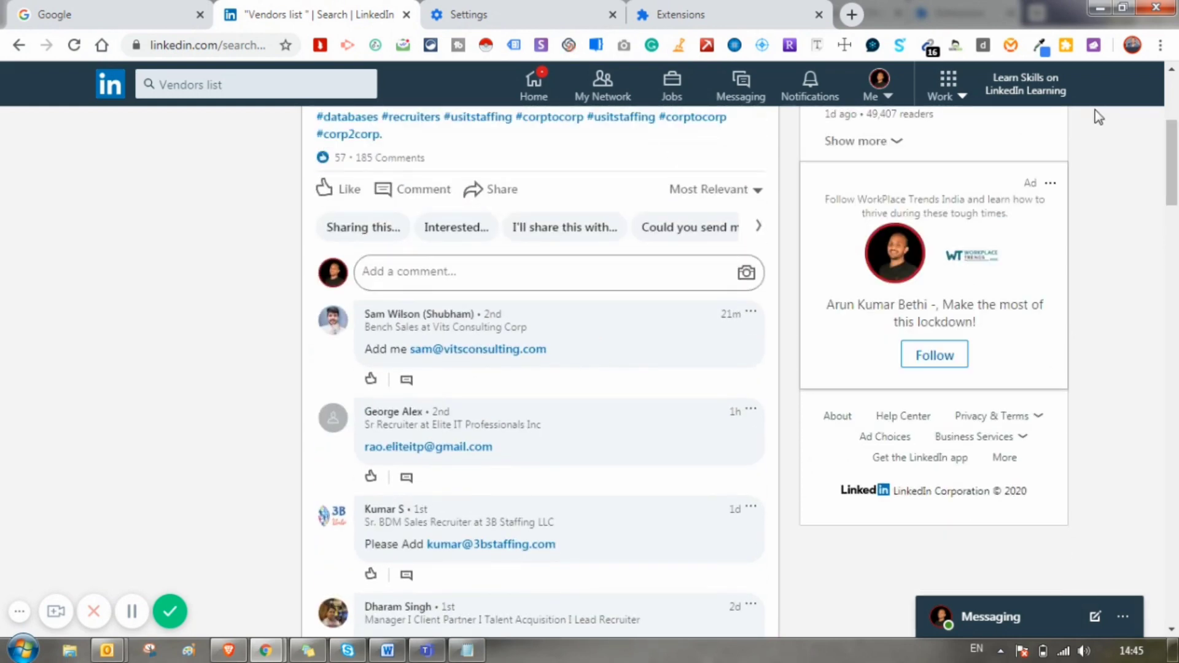
- Check Email Extractor's still-empty email list, close it, and reload the results page
click(1095, 45)
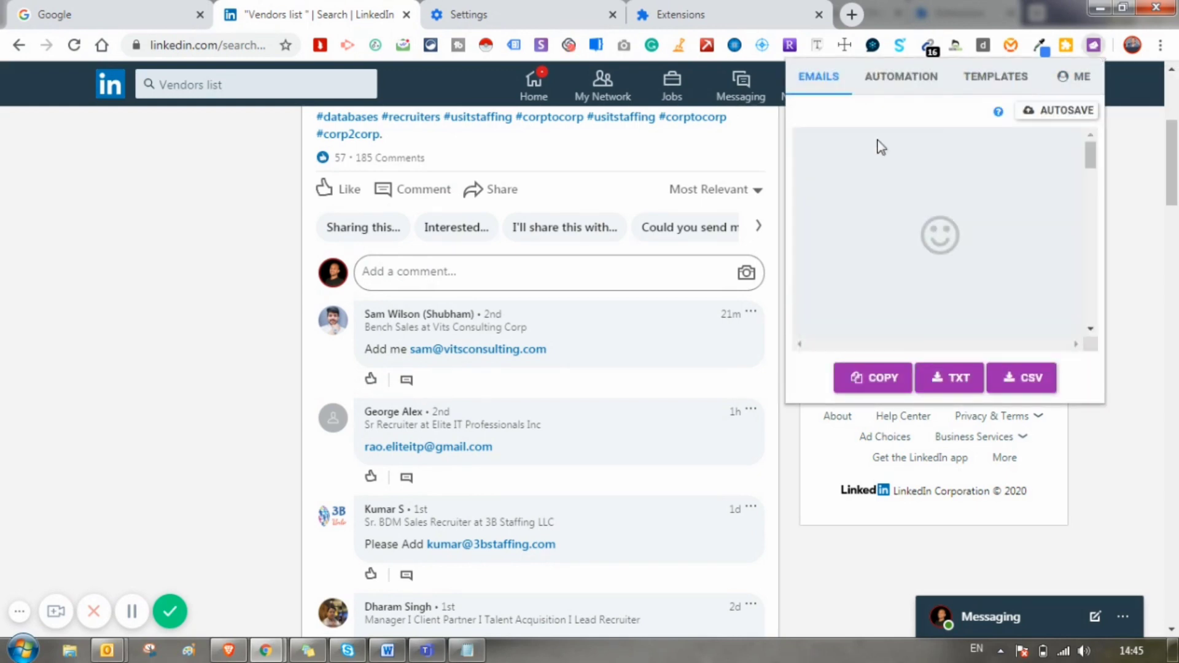
click(1127, 213)
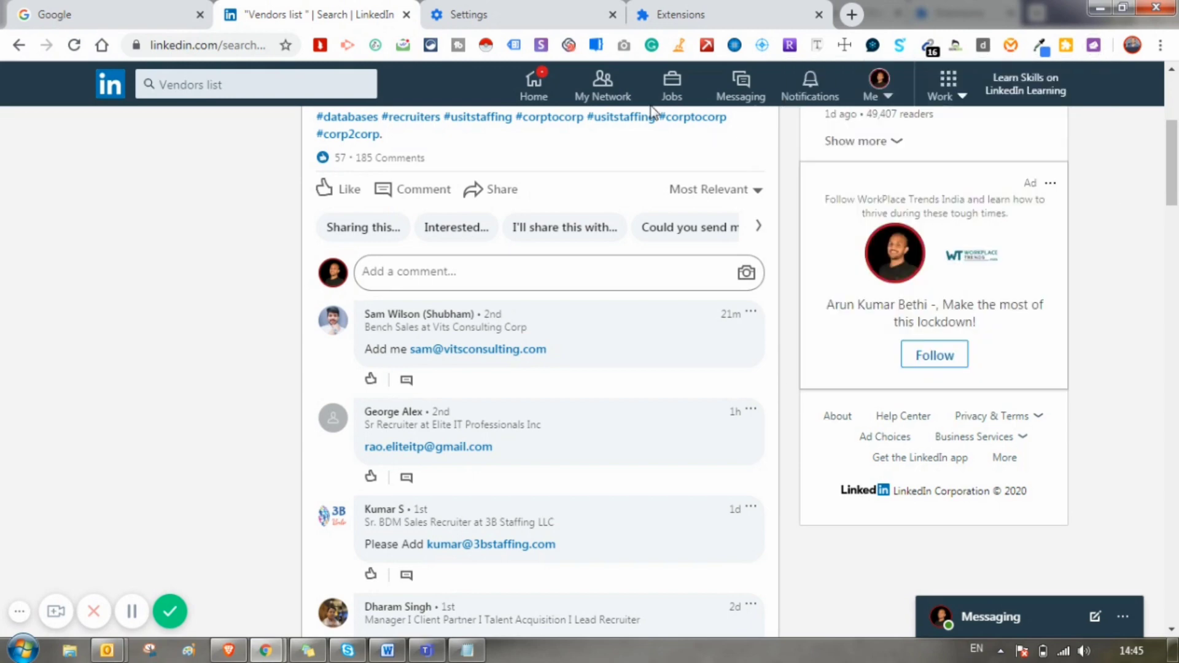
click(75, 47)
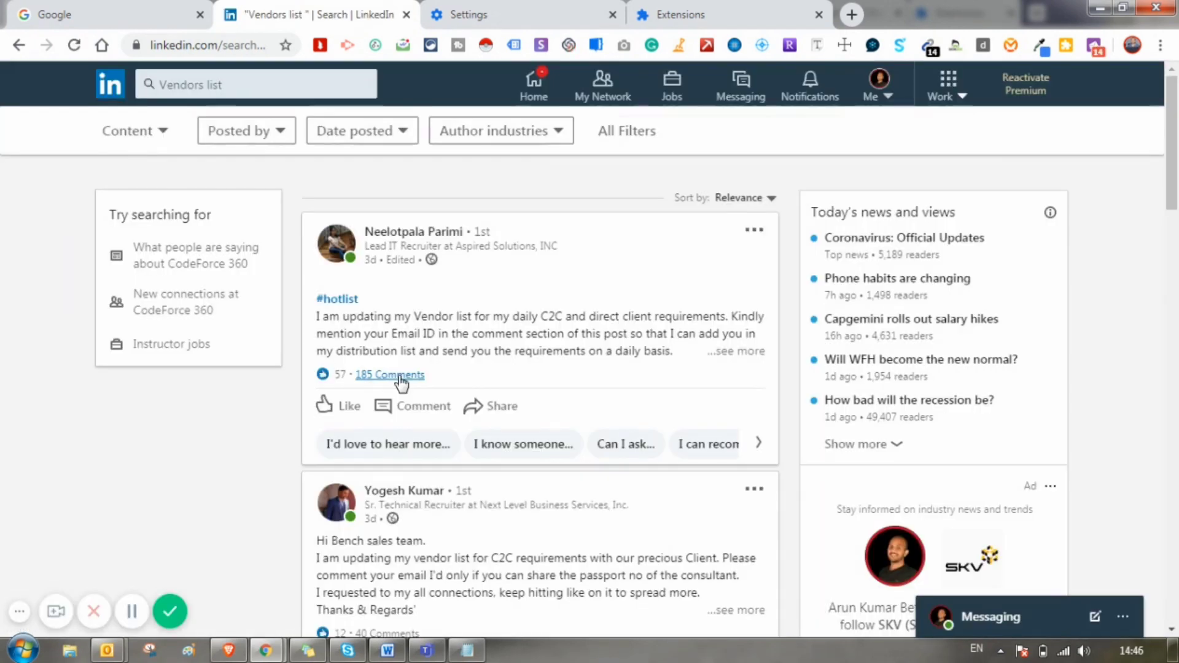
- Open the first post's 185 comments and load two more batches, raising the harvested count to 43
click(399, 375)
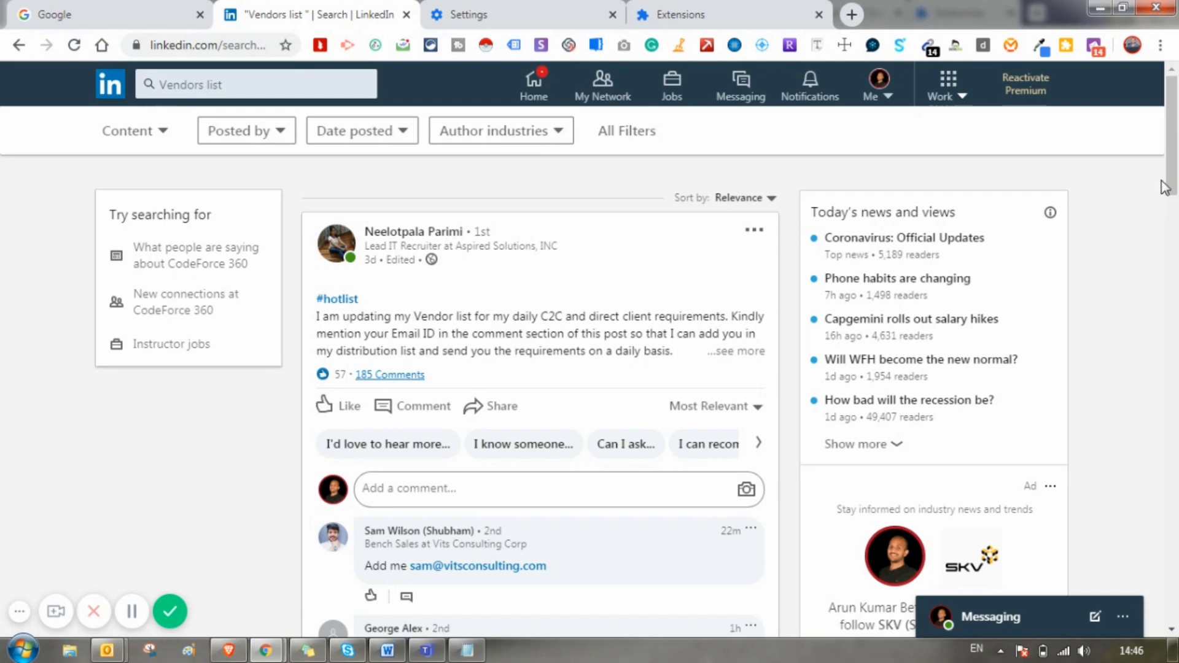
scroll(1167, 202, down, 6)
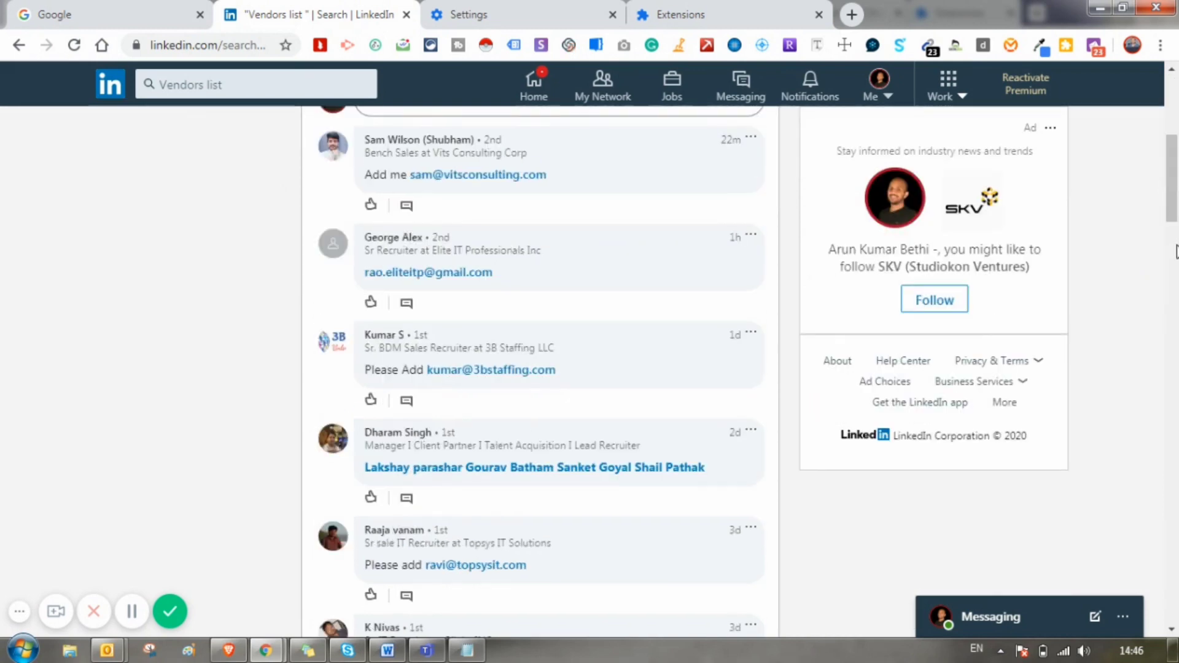
scroll(1177, 252, down, 8)
scroll(1176, 325, down, 8)
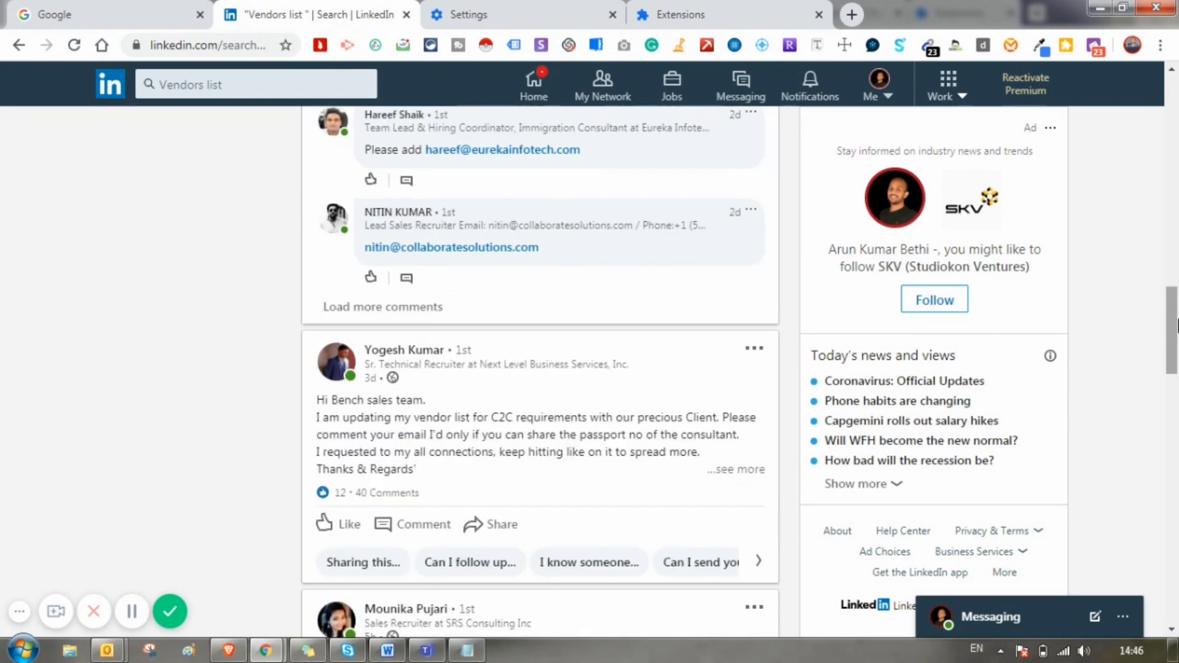
click(354, 307)
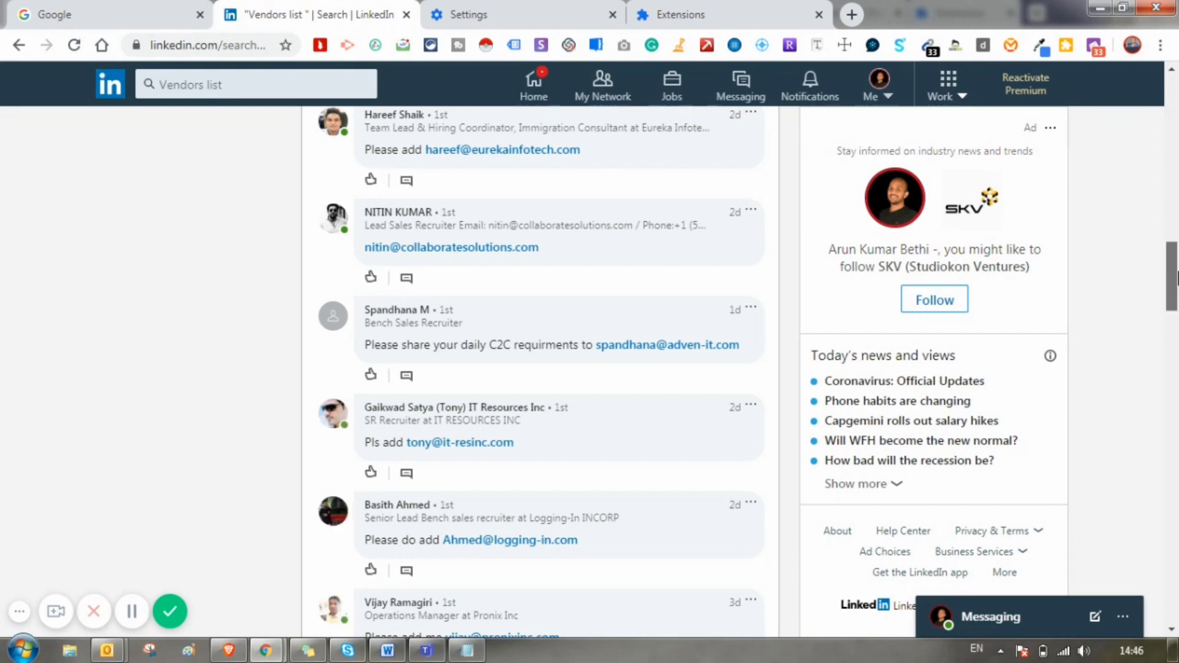
scroll(1177, 295, down, 3)
scroll(1175, 319, down, 4)
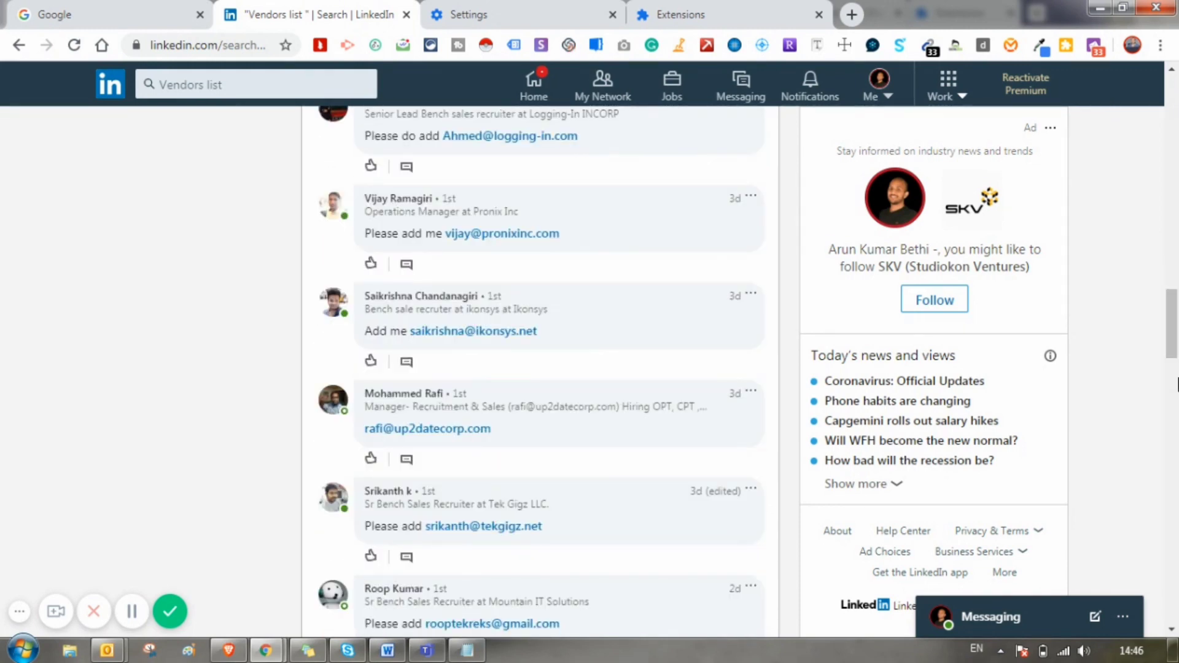
scroll(547, 347, down, 8)
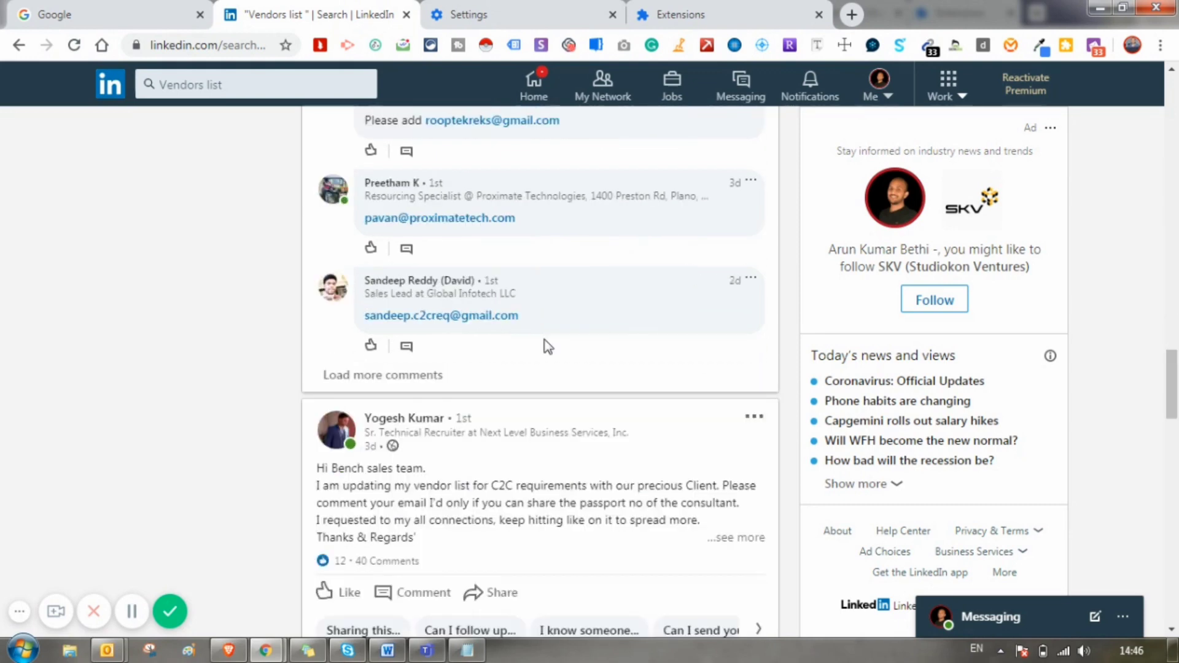
click(407, 376)
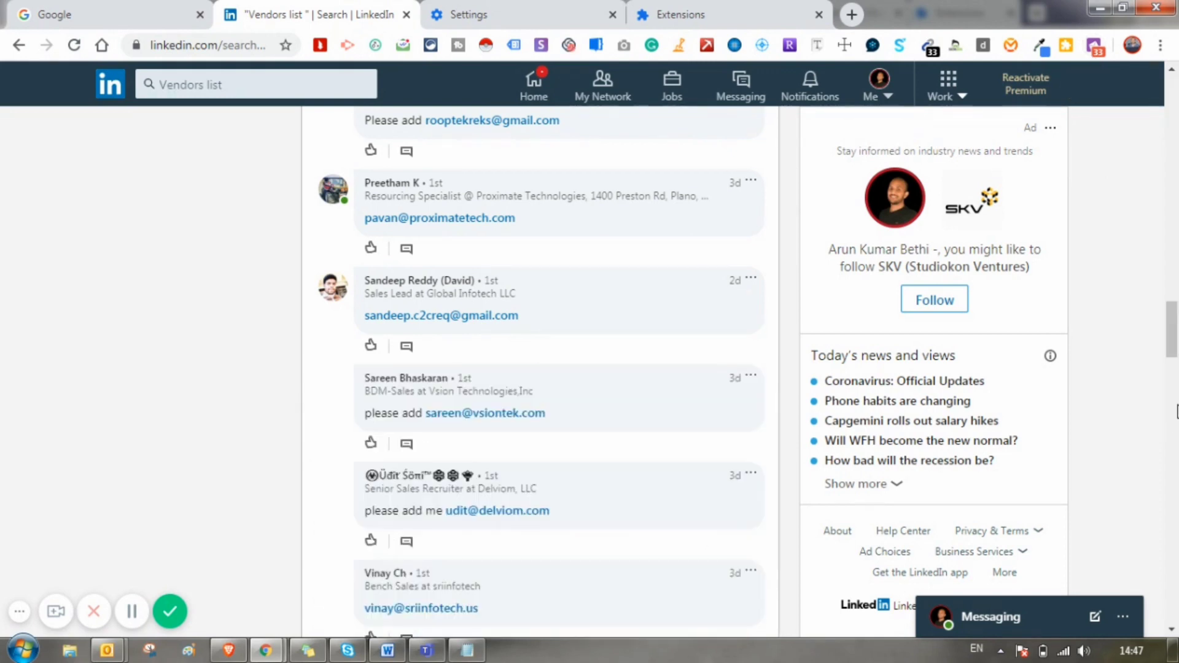
drag(1176, 329, 1176, 359)
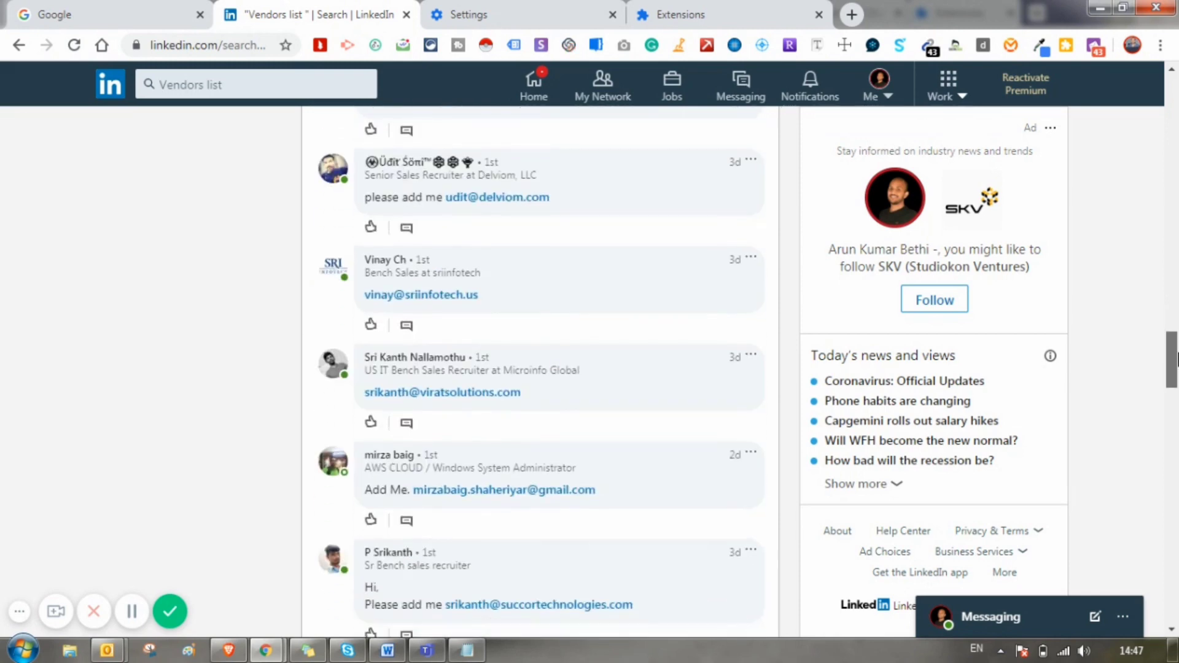
- Open Email Extractor's Emails list and scroll through the 43 harvested addresses
click(1094, 45)
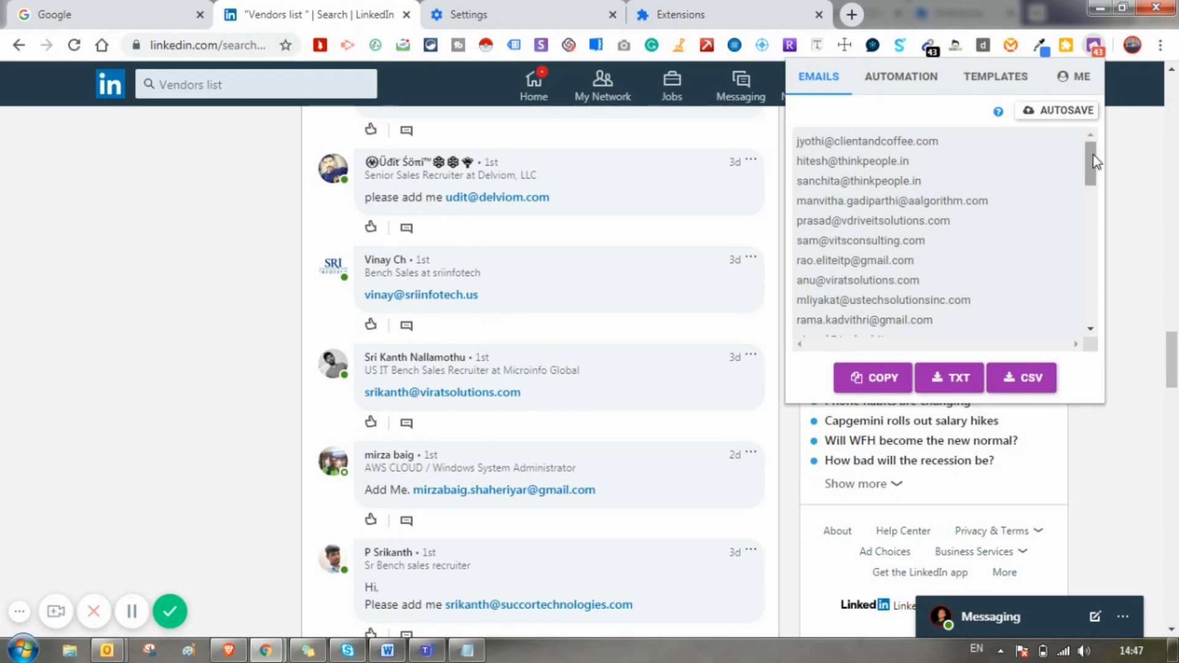
mouse_move(1097, 161)
mouse_down()
mouse_move(1101, 290)
mouse_move(1085, 146)
mouse_up()
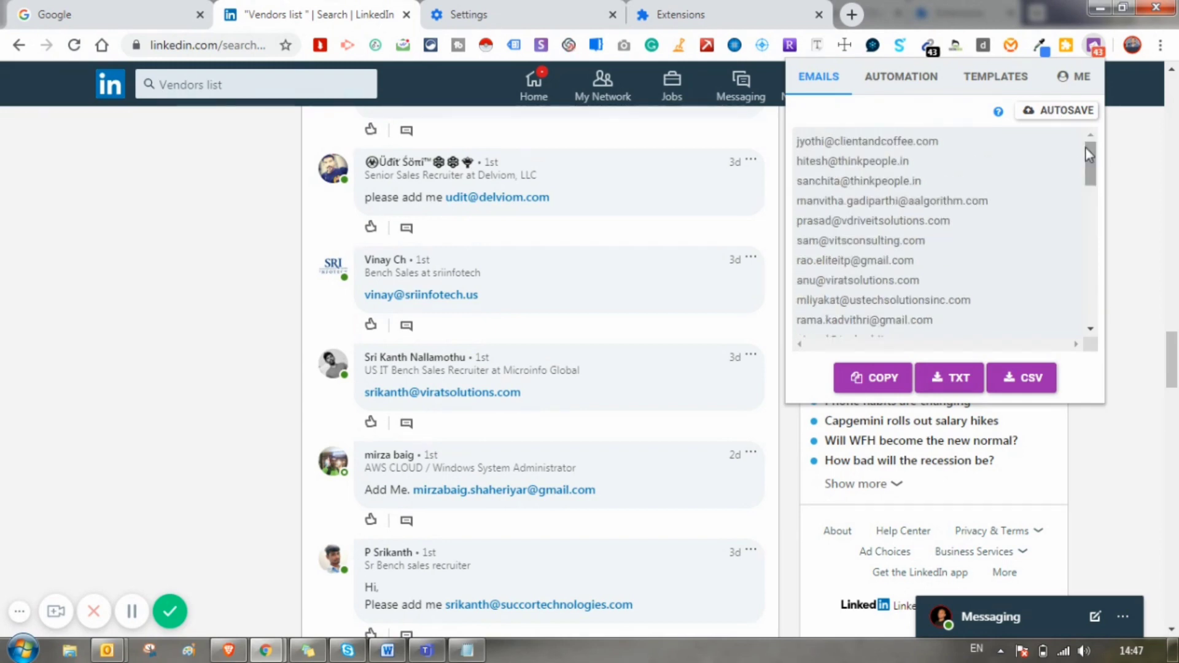